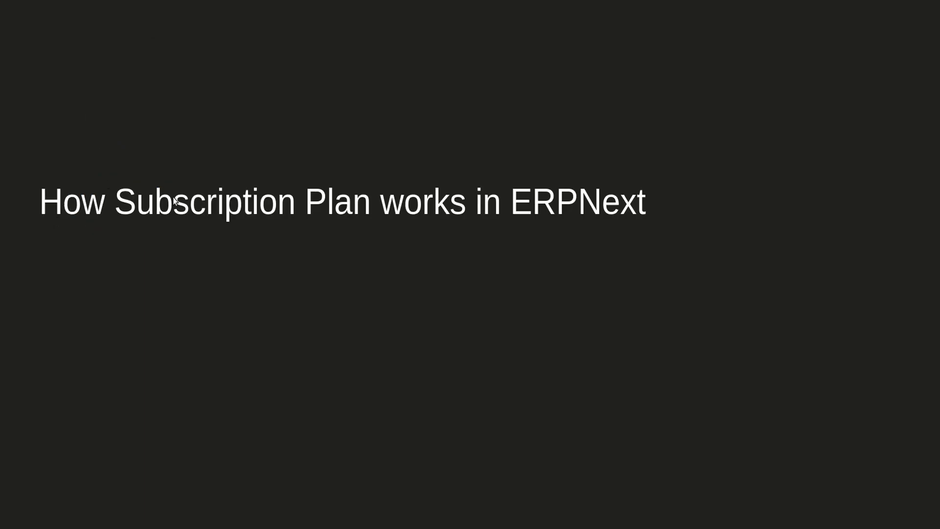
Switch to ERPNext and start a new subscription plan from the Accounting module's Subscription Management section.
key(alt+Tab)
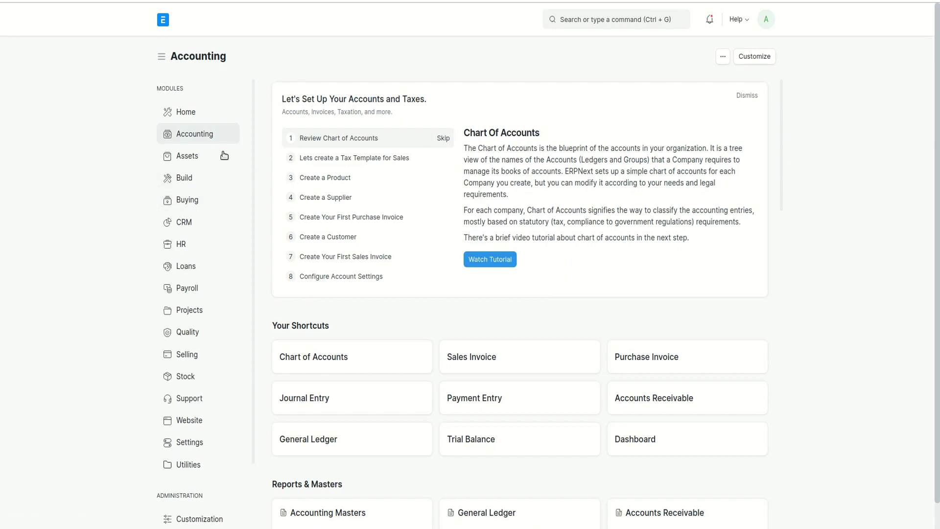
scroll(313, 319, down, 5)
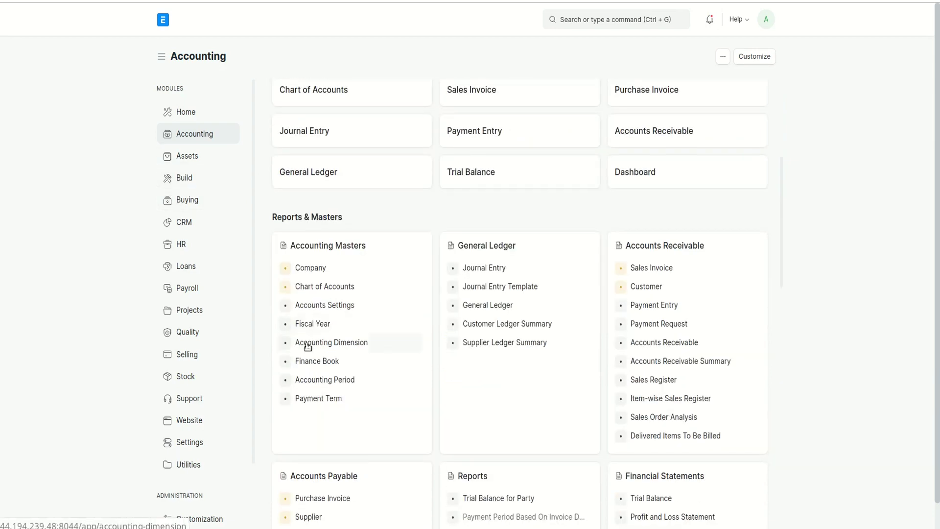
scroll(266, 194, down, 5)
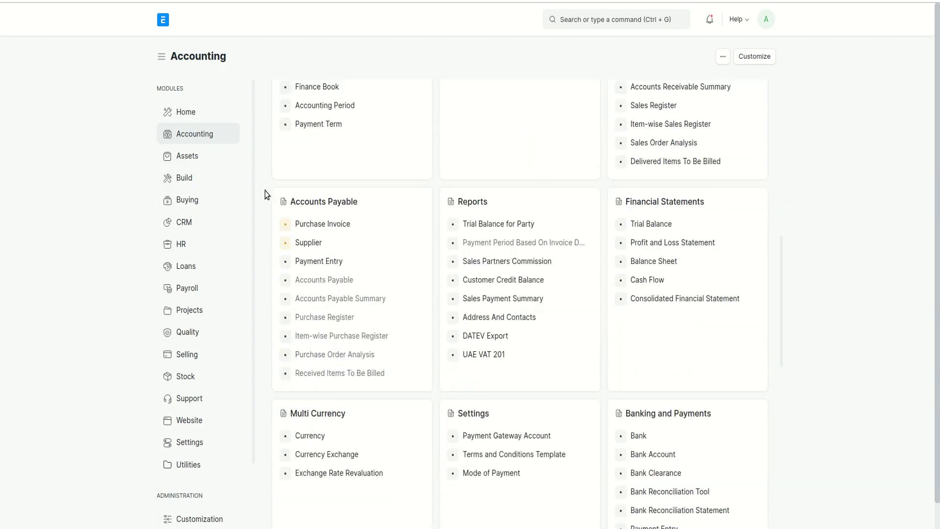
scroll(272, 390, up, 1)
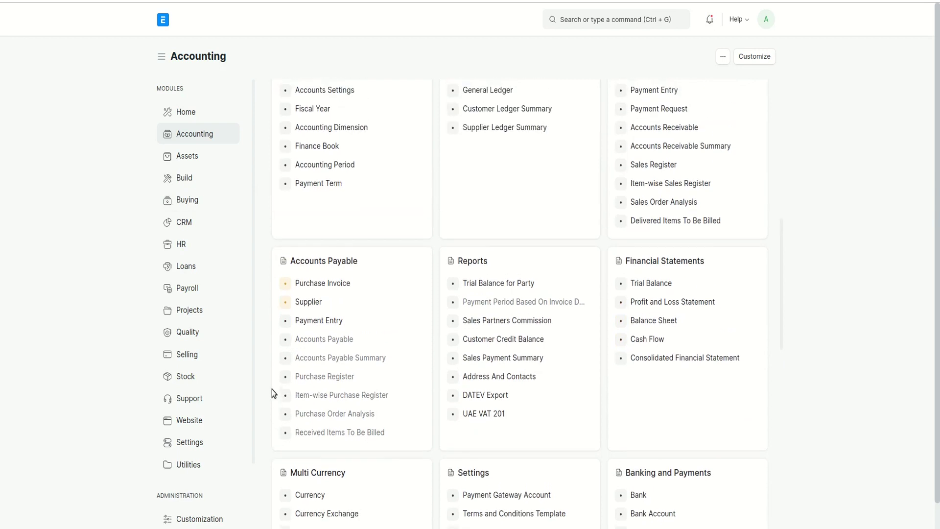
scroll(272, 391, down, 5)
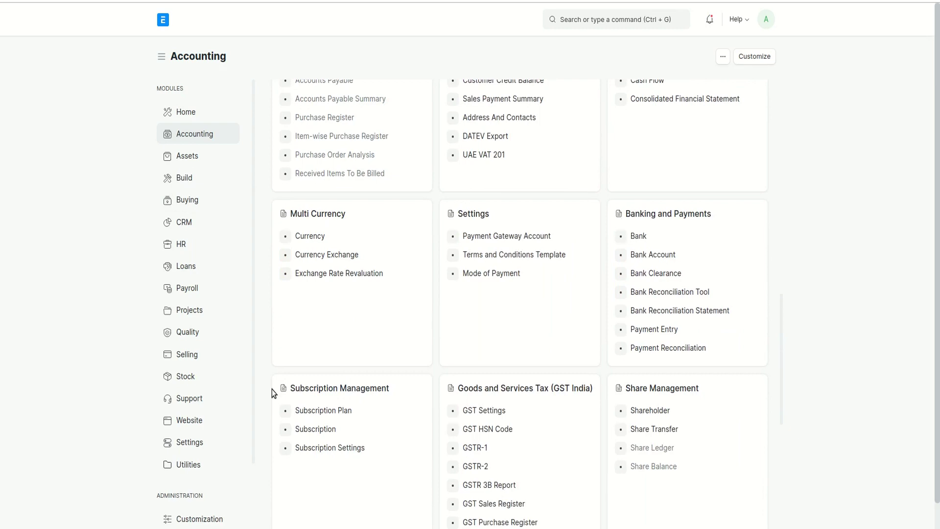
scroll(271, 389, down, 4)
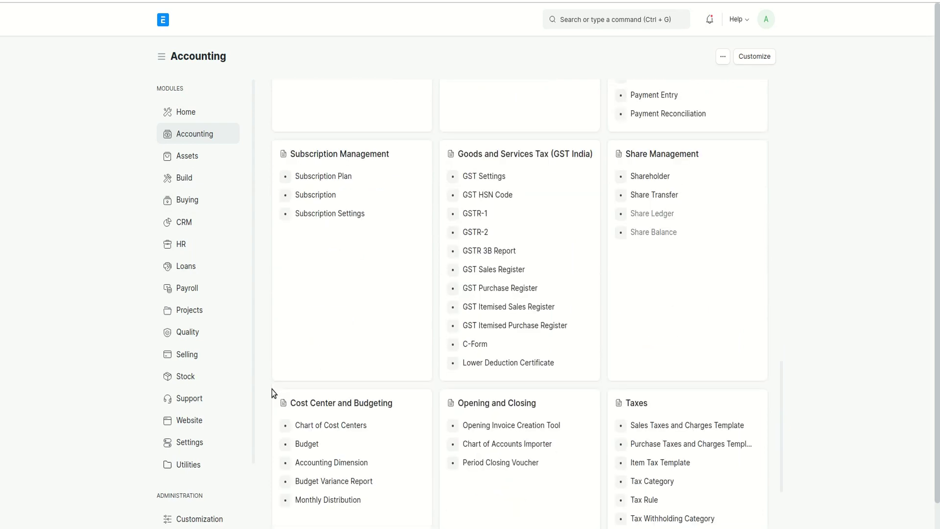
click(321, 177)
click(734, 54)
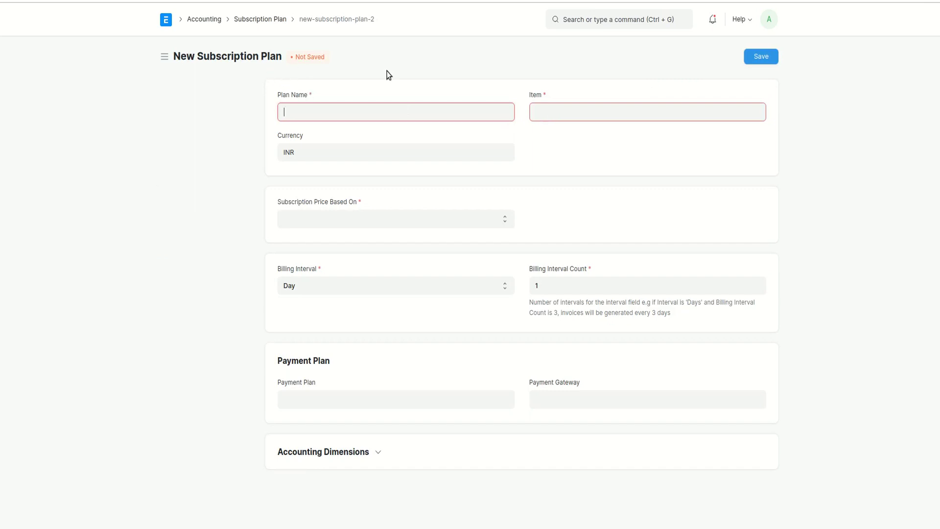
Examine the choices offered for the plan's item, subscription price basis and billing interval.
click(540, 109)
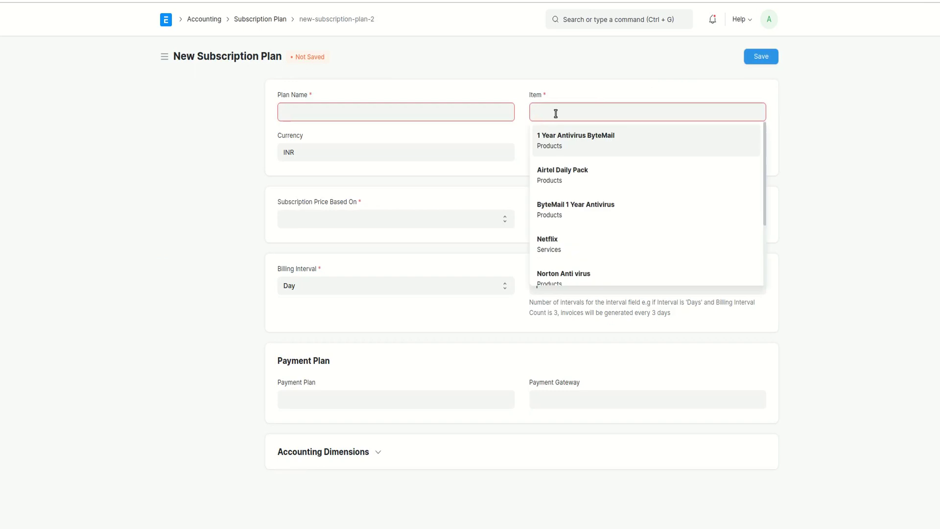
click(558, 91)
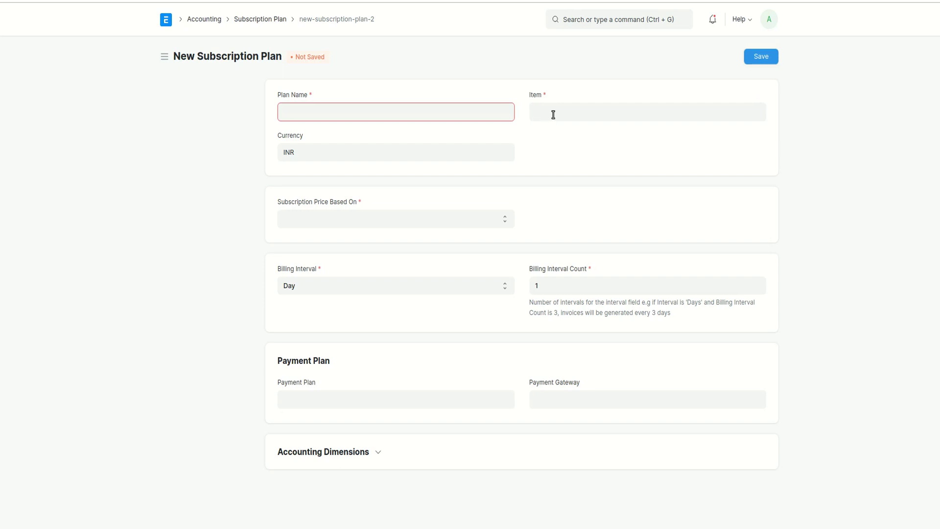
click(367, 221)
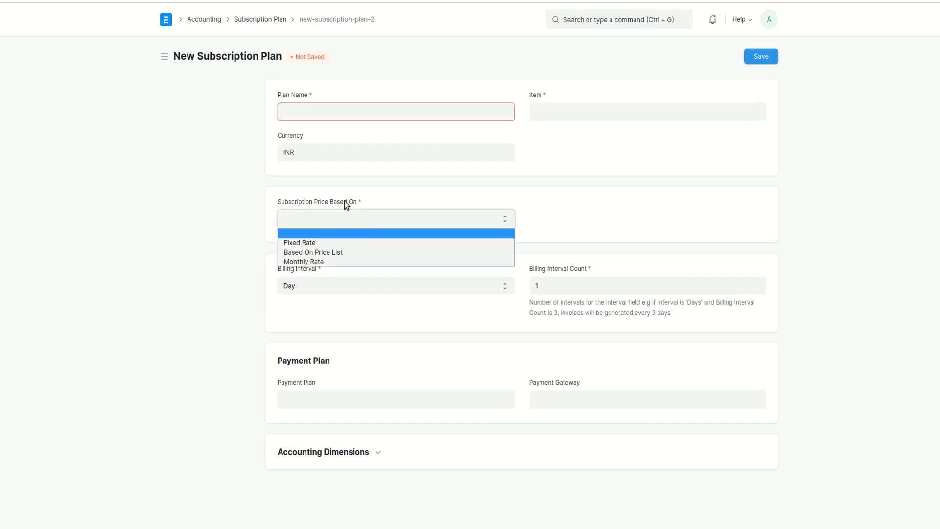
click(361, 201)
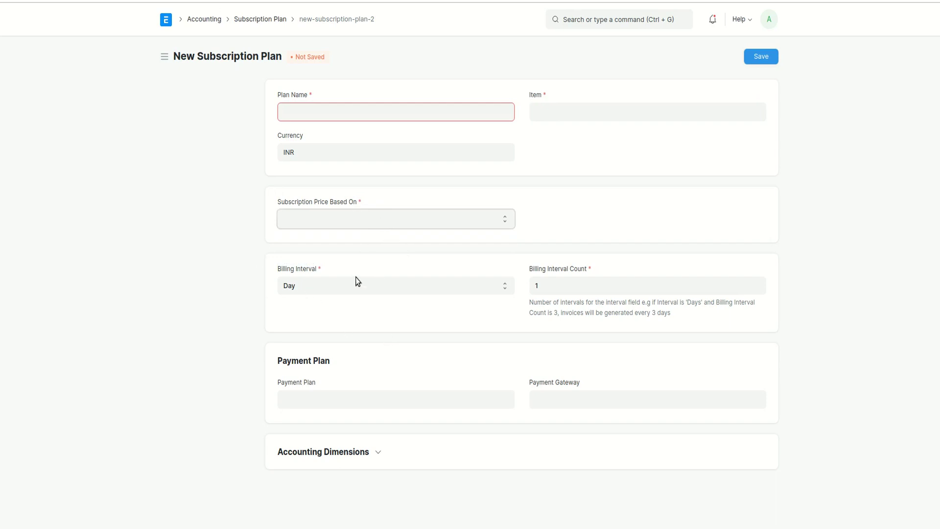
click(321, 283)
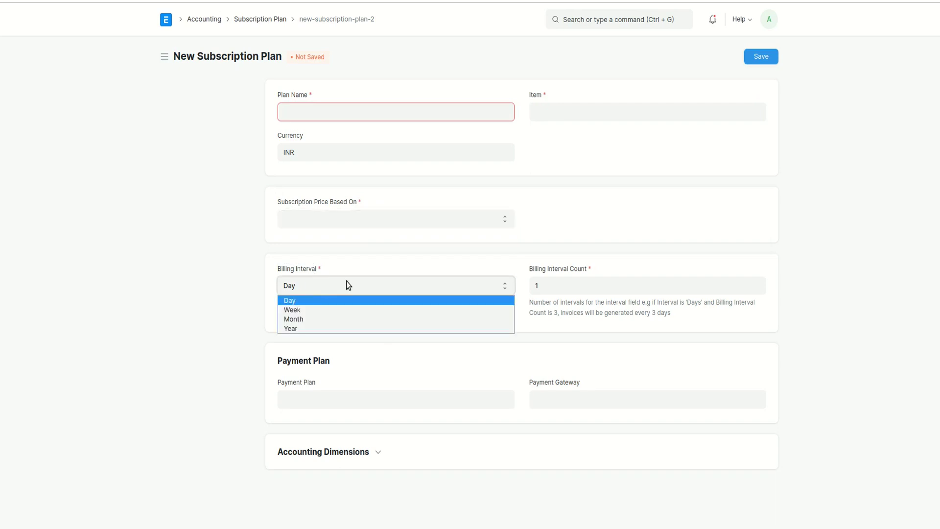
click(376, 274)
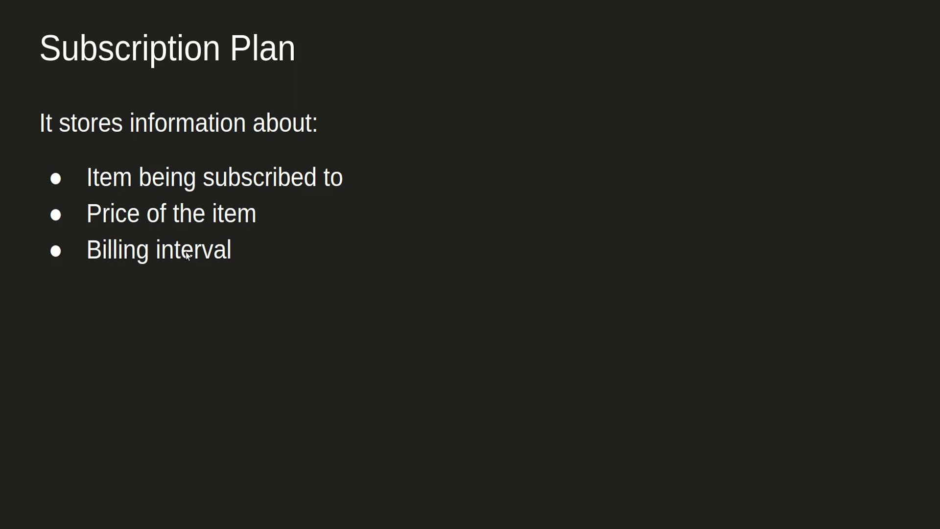
key(Right)
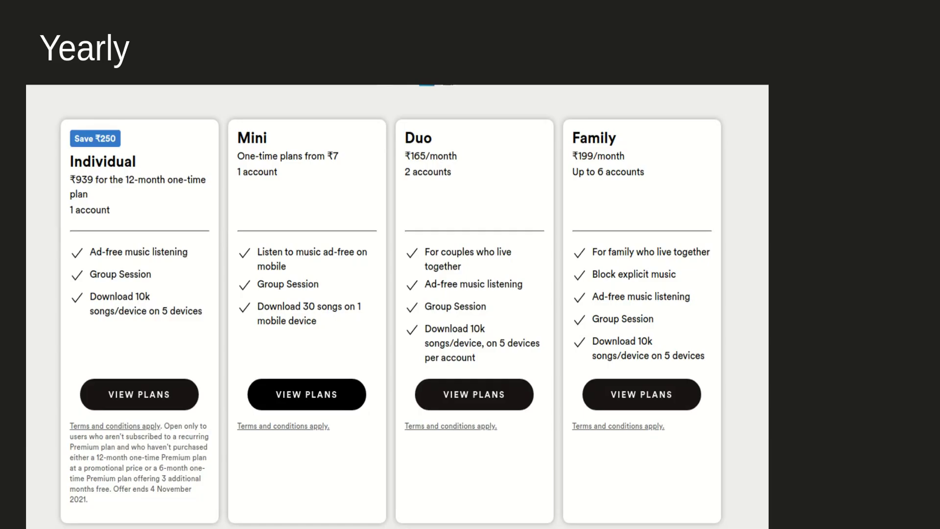
key(Right)
key(Right)
key(Left)
key(Left)
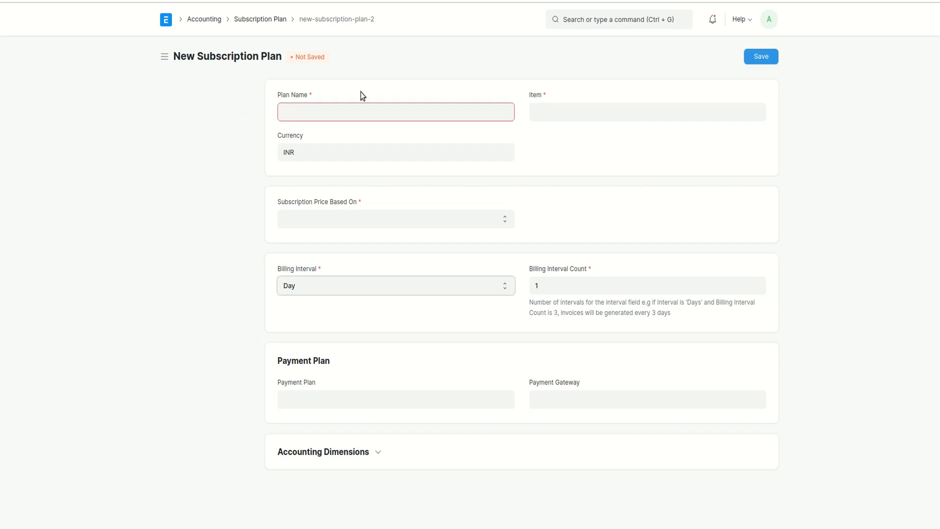
Choose Spotify Premium as the item of the new subscription plan.
click(580, 114)
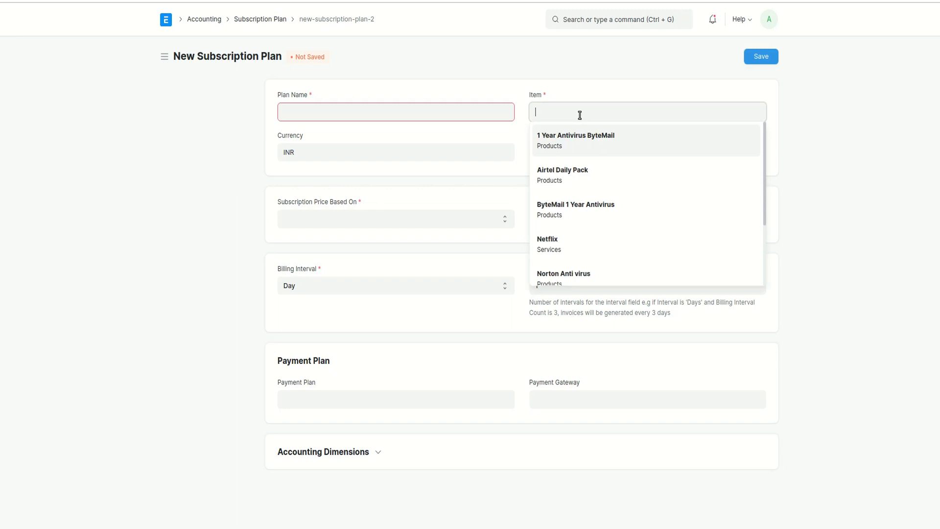
scroll(631, 242, down, 3)
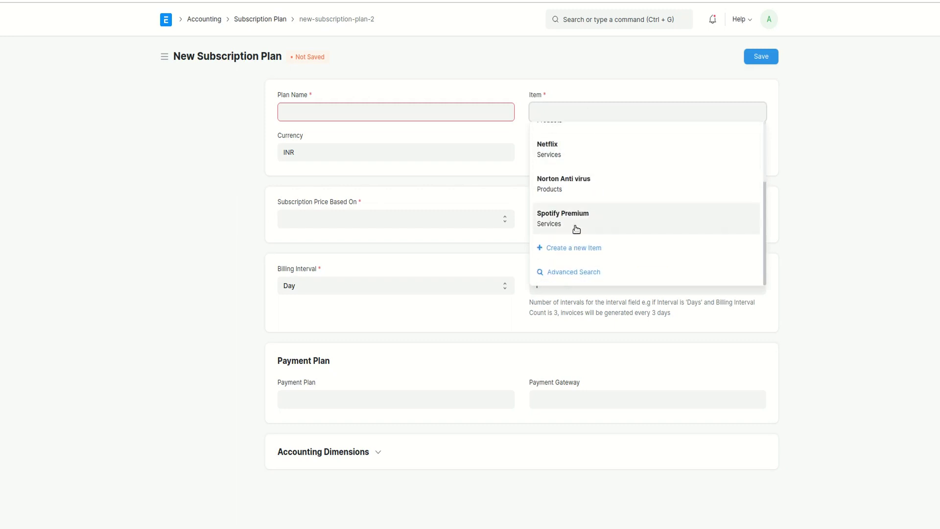
click(629, 215)
triple_click(605, 107)
key(BackSpace)
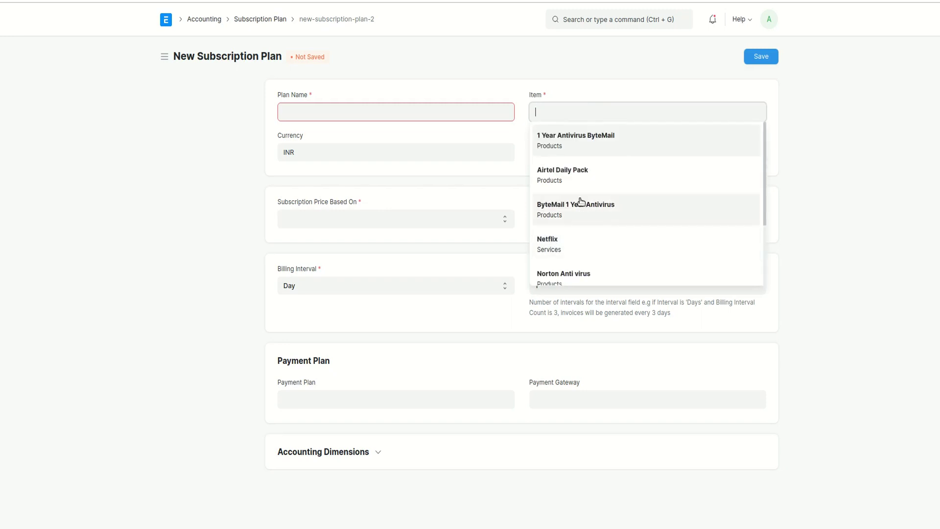
scroll(583, 220, down, 3)
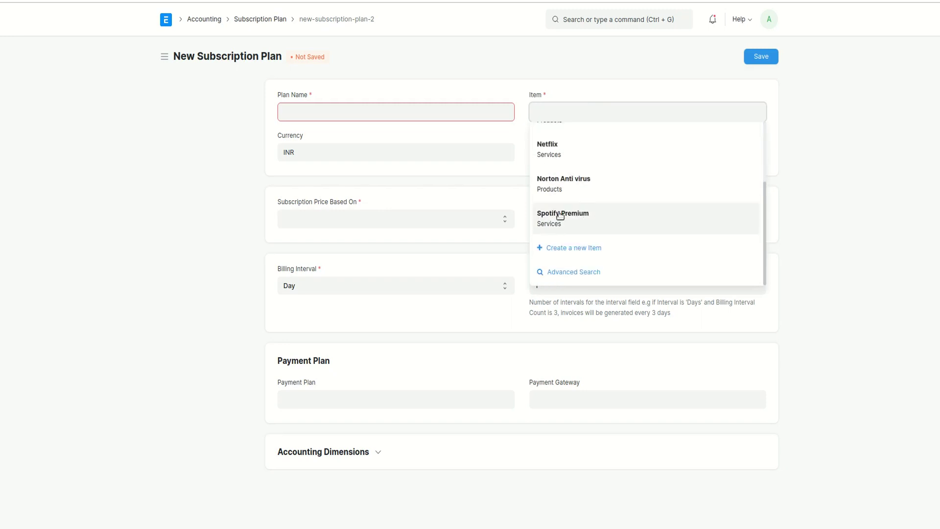
click(593, 224)
Name the subscription plan "Spotify Premium - Yearly".
click(285, 120)
text(Spotify )
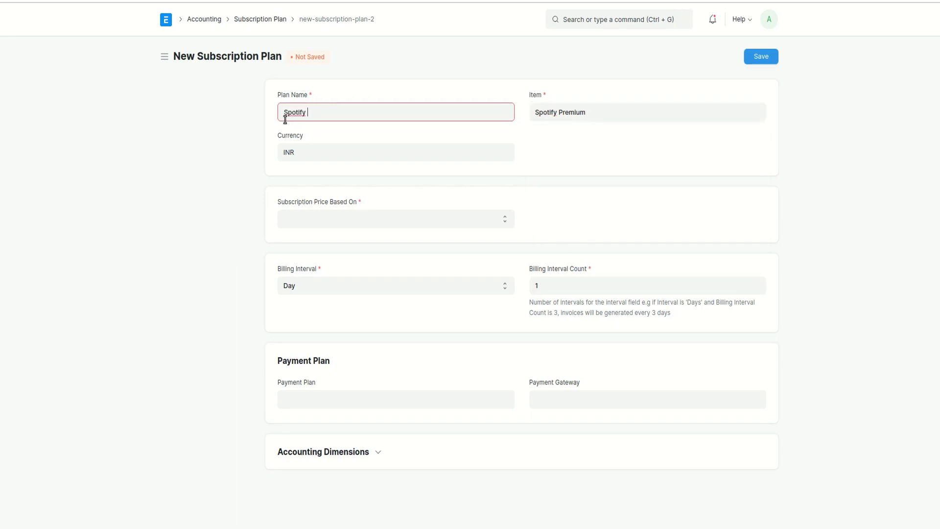
text(Pre)
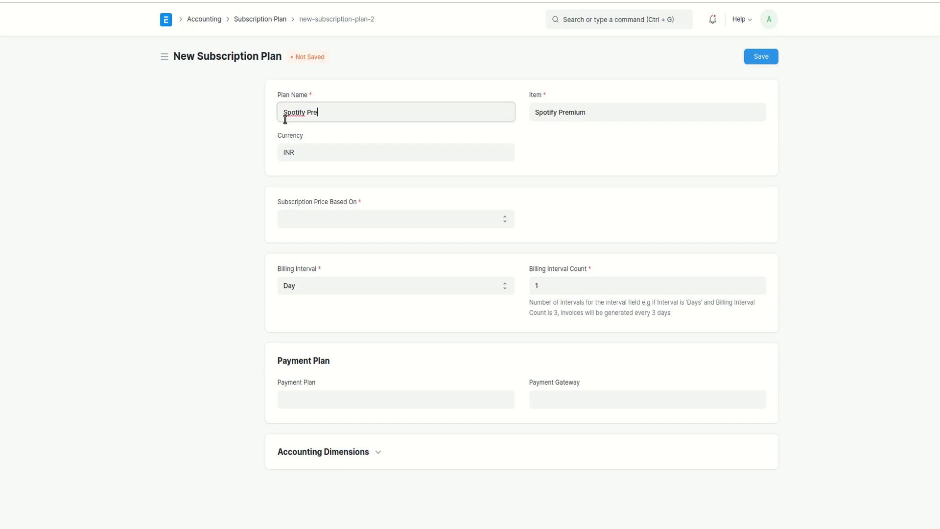
text(mium - Yearly)
Base the subscription price on a Fixed Rate with a cost of 939.
click(342, 220)
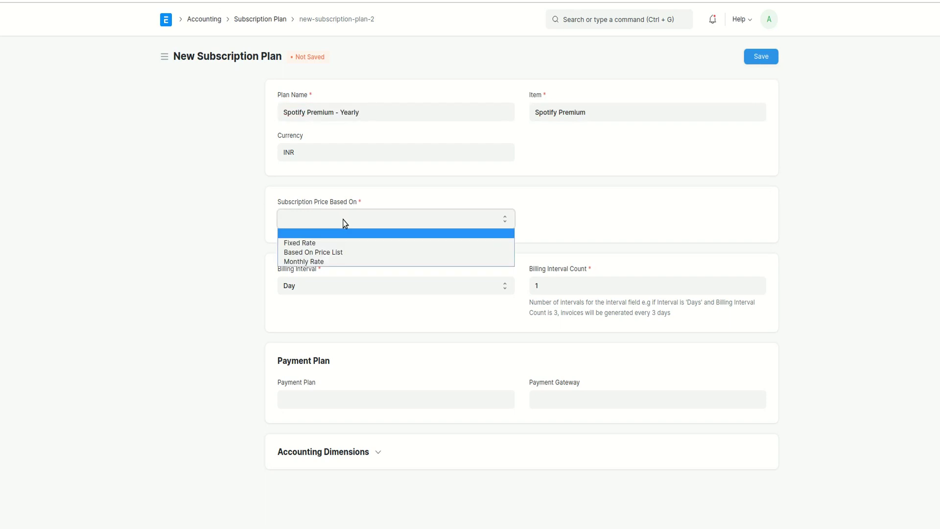
click(313, 243)
click(584, 213)
text(939)
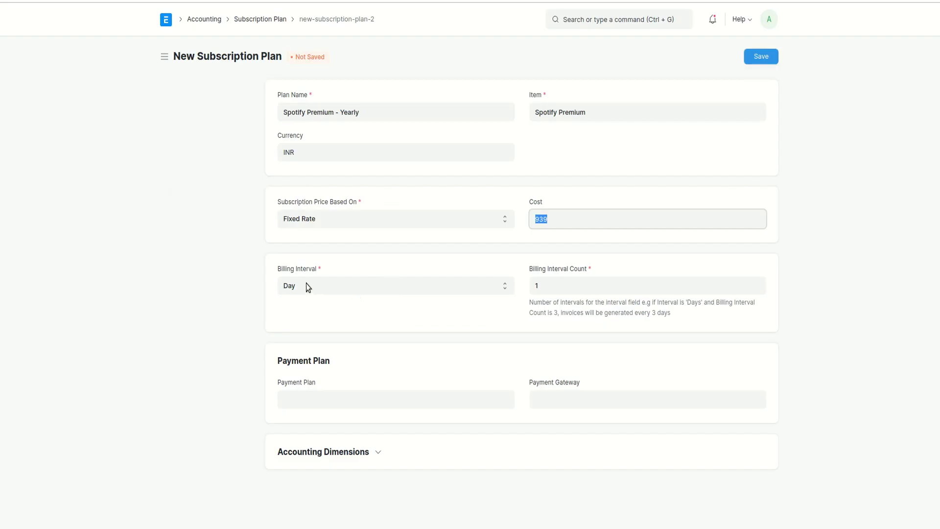
Set the billing interval to Year and check the billing interval count.
click(308, 286)
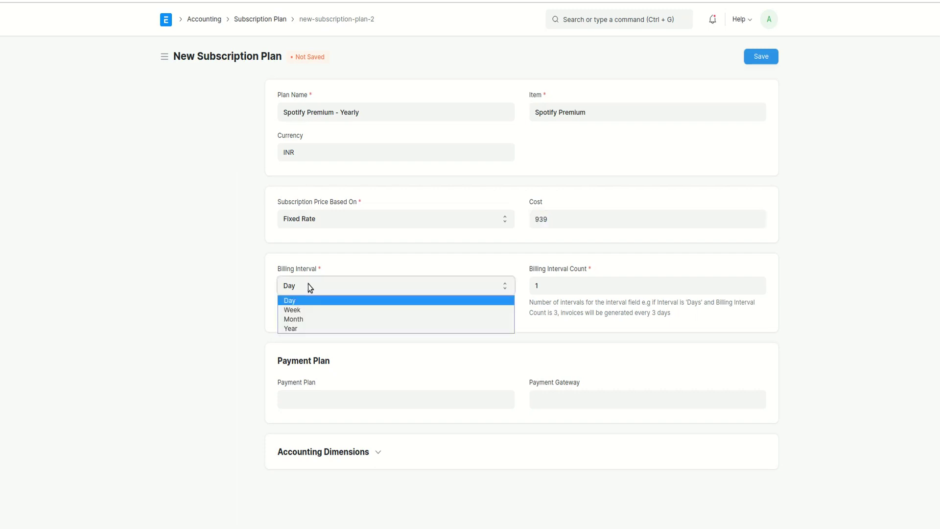
click(318, 329)
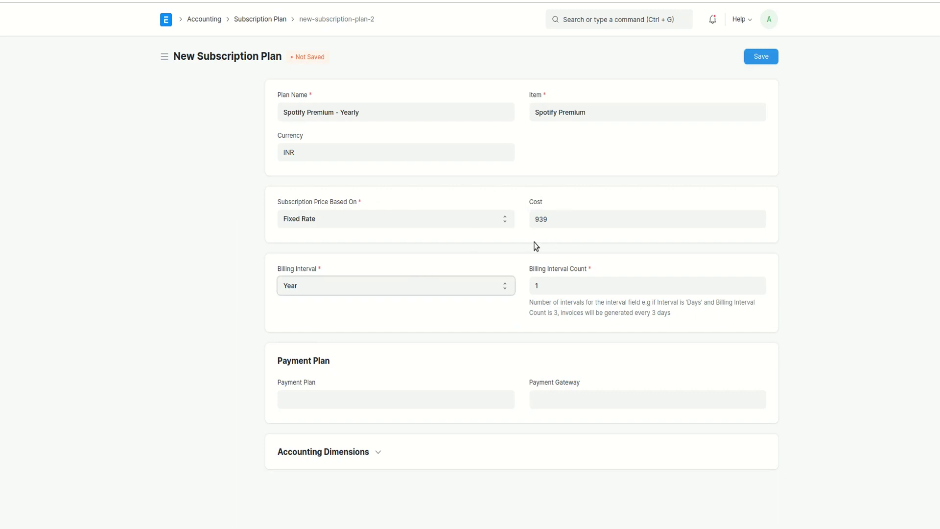
click(546, 288)
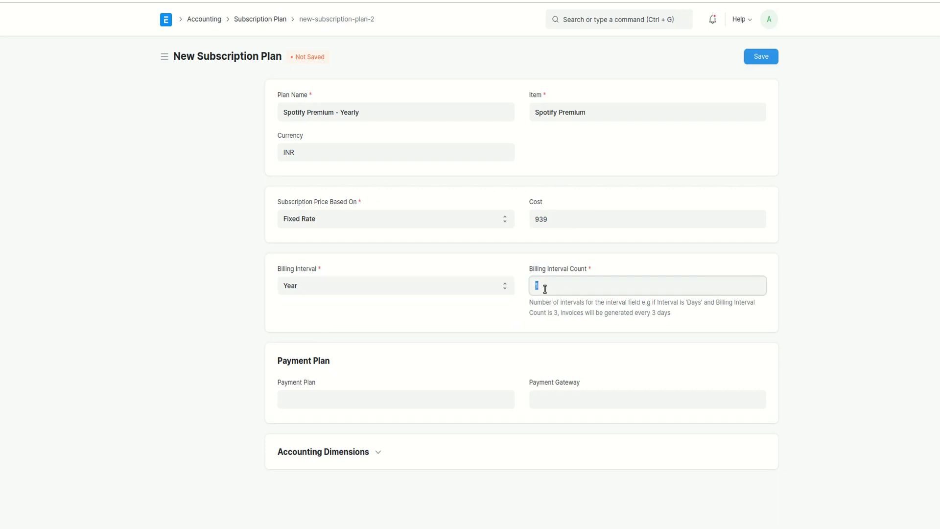
click(550, 289)
click(558, 307)
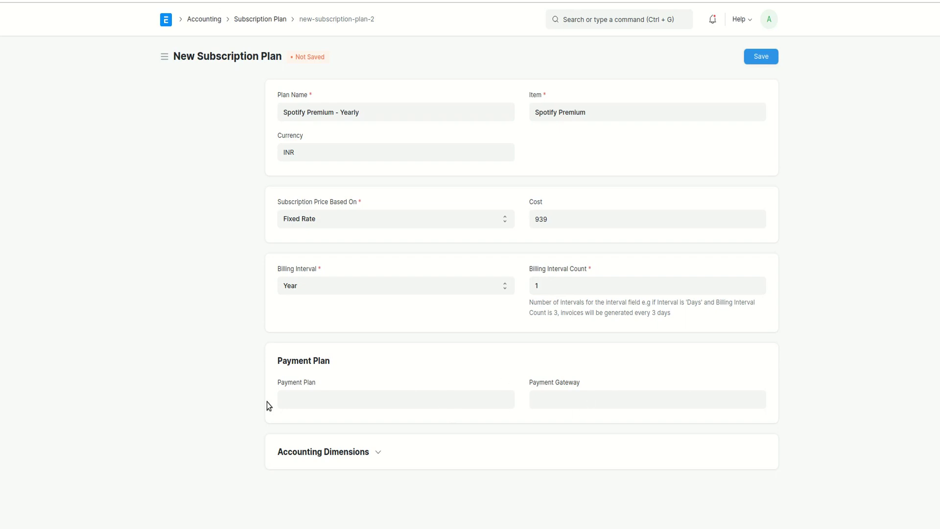
Save the yearly Spotify Premium plan and look over the saved record.
click(766, 60)
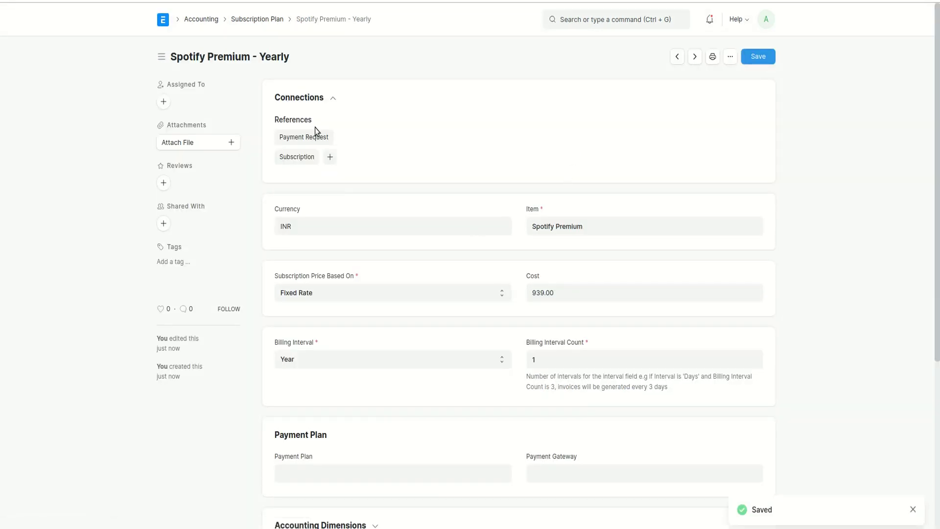
scroll(300, 277, down, 2)
scroll(302, 278, up, 2)
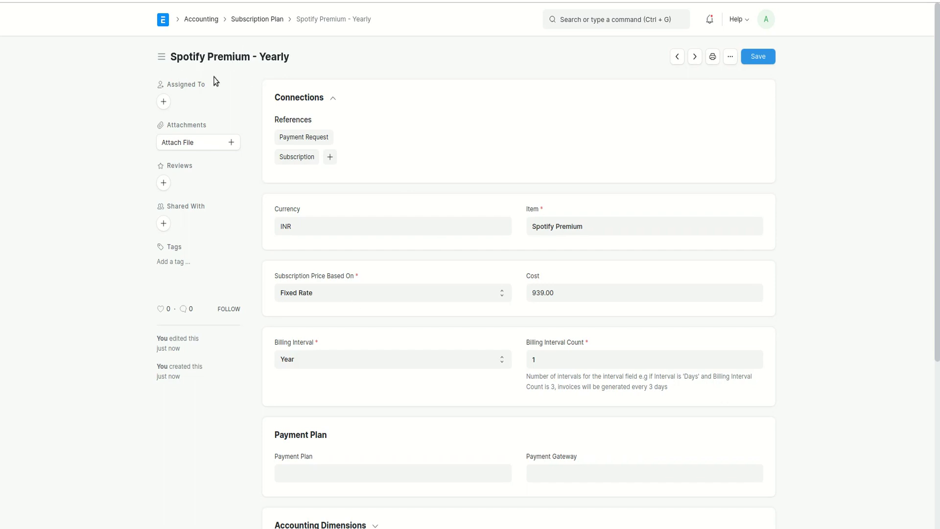
Return to the subscription plan list and start another new plan.
click(270, 19)
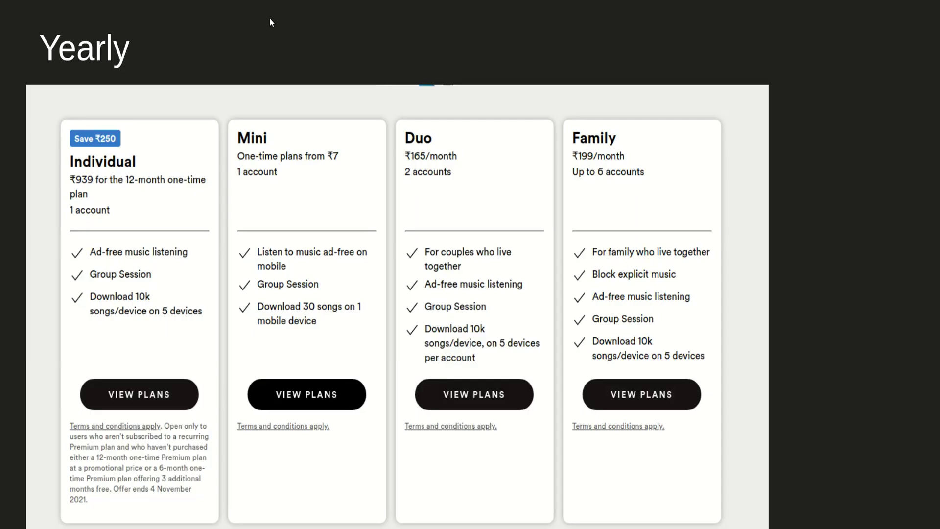
key(Right)
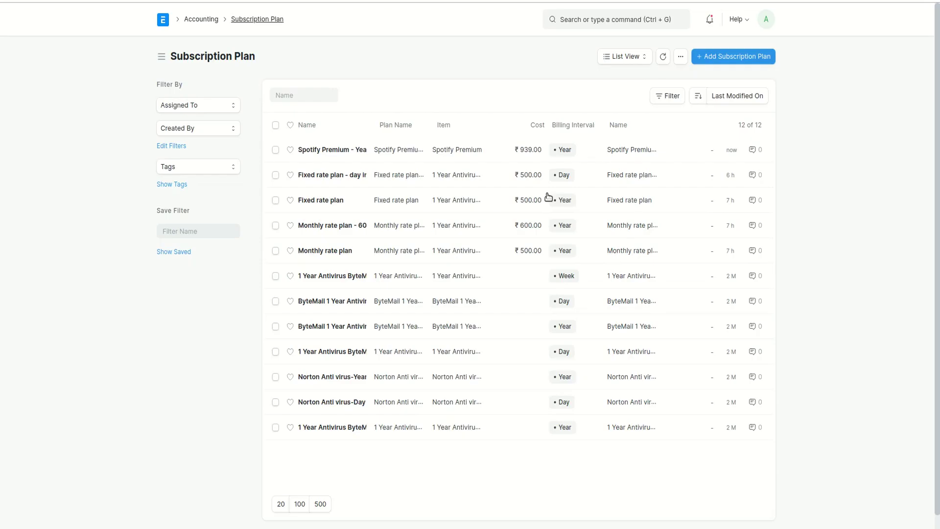
click(729, 57)
Choose Netflix as the new plan's item and name the plan "Netflix".
click(619, 119)
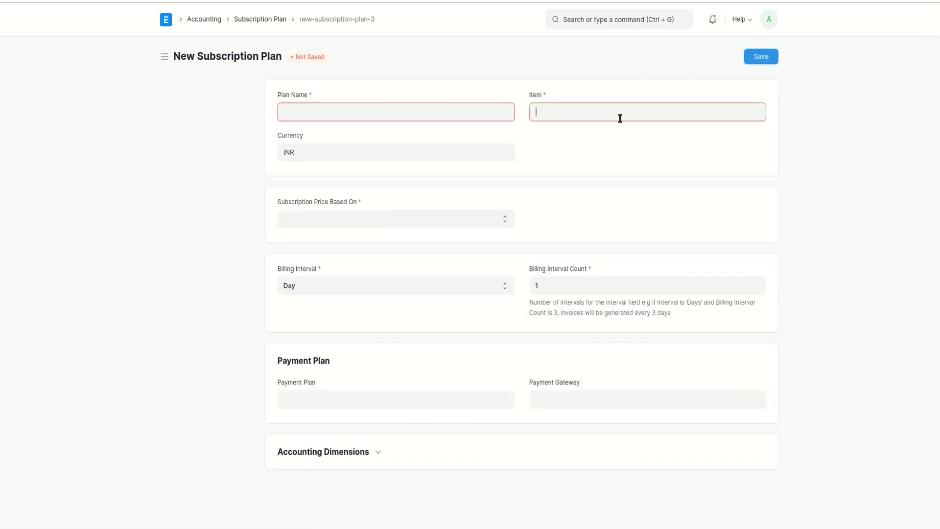
scroll(587, 216, down, 2)
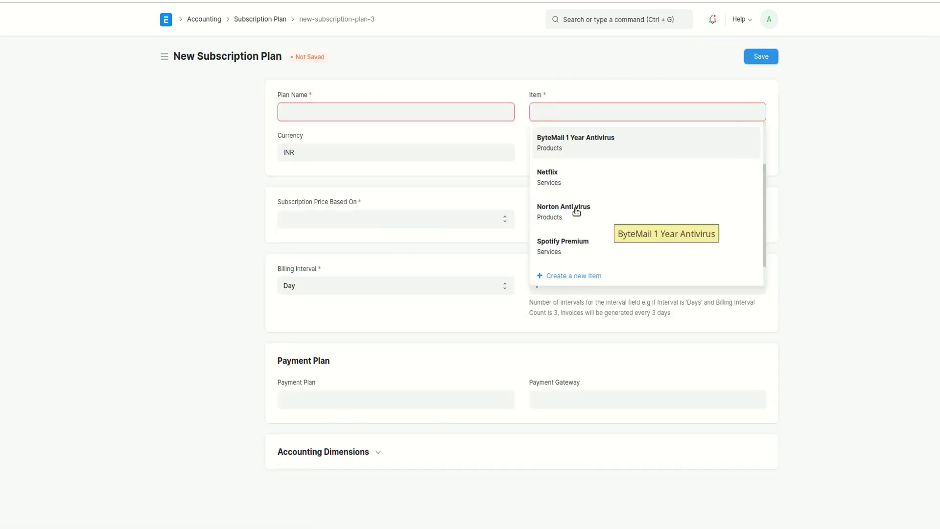
click(586, 183)
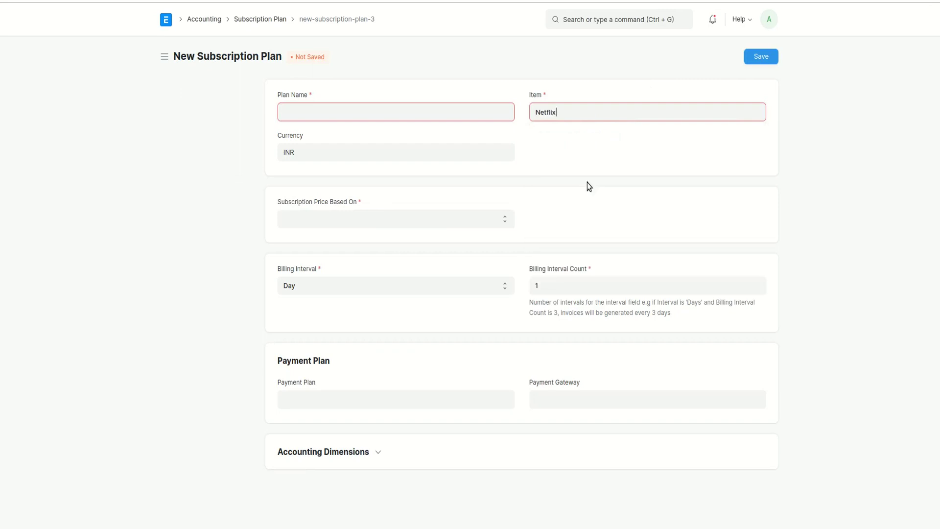
click(377, 119)
text(Netflix)
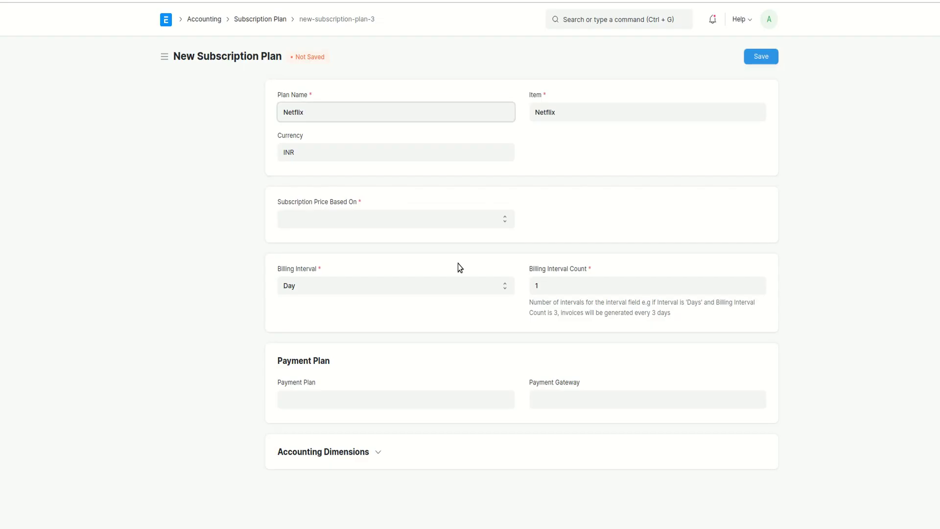
Extend the plan name to "Netflix - 199" and price the plan at a Monthly Rate with a cost of 199.
text(- 199)
click(331, 218)
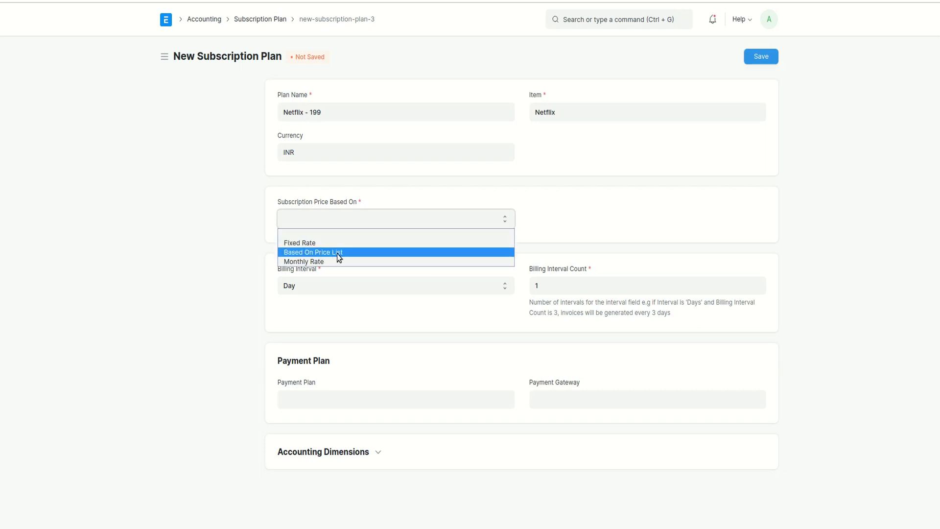
click(314, 262)
click(553, 216)
text(199)
click(421, 252)
Set the billing interval to Month and save the Netflix - 199 plan.
click(352, 289)
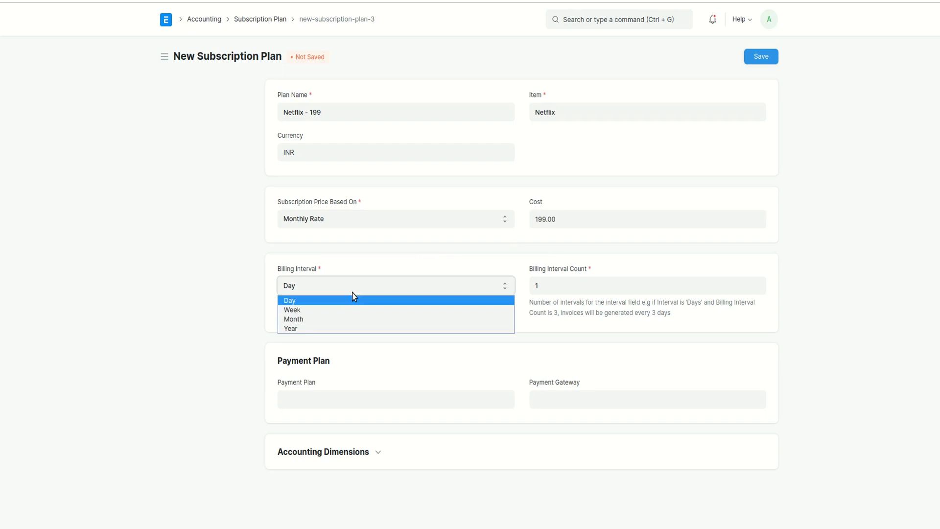
click(347, 320)
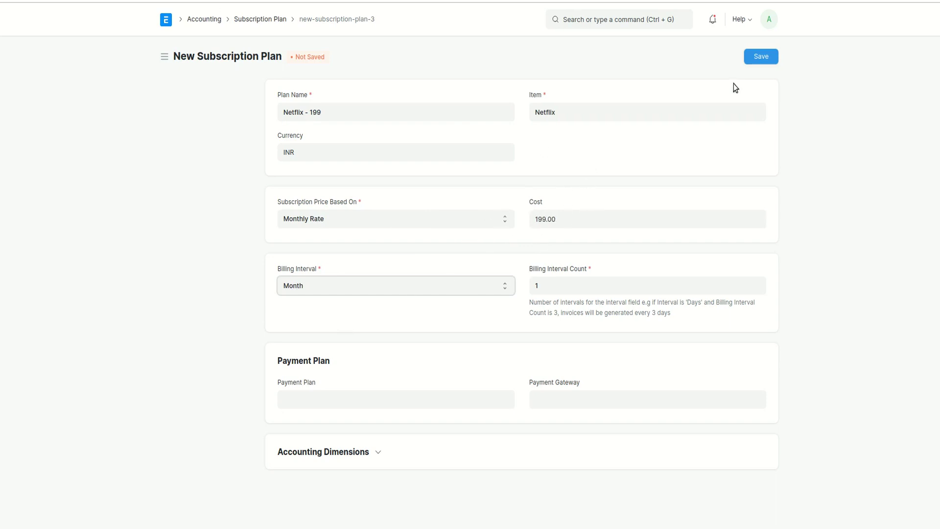
click(772, 56)
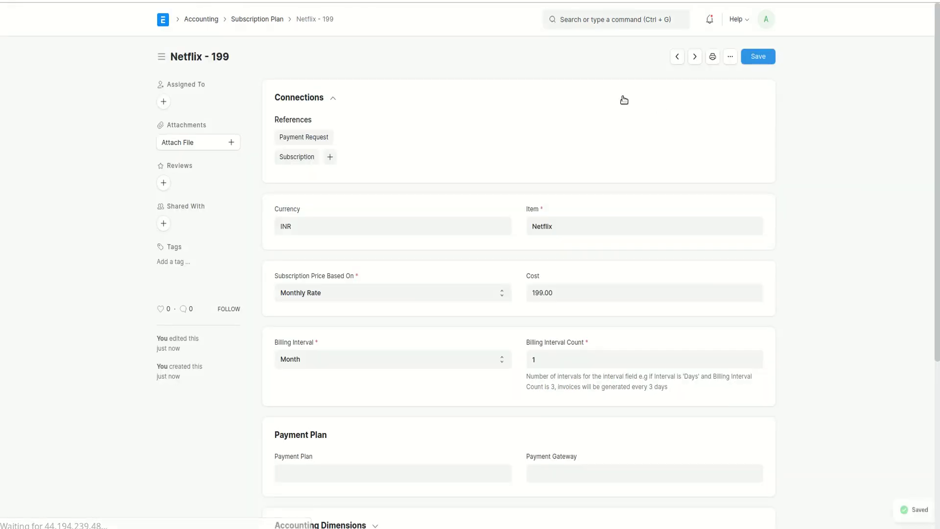
scroll(520, 228, down, 1)
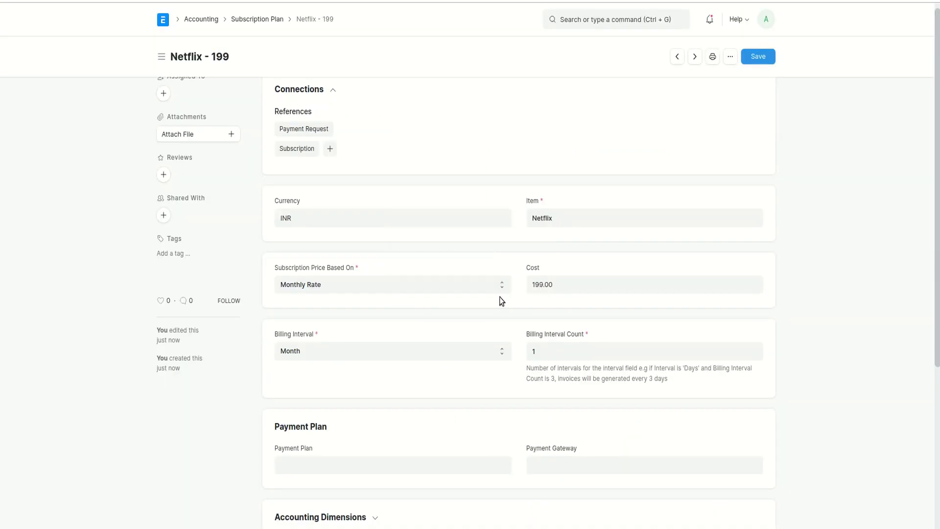
Start another subscription plan for the Netflix item and name it "Netflix - 499".
click(247, 20)
click(713, 56)
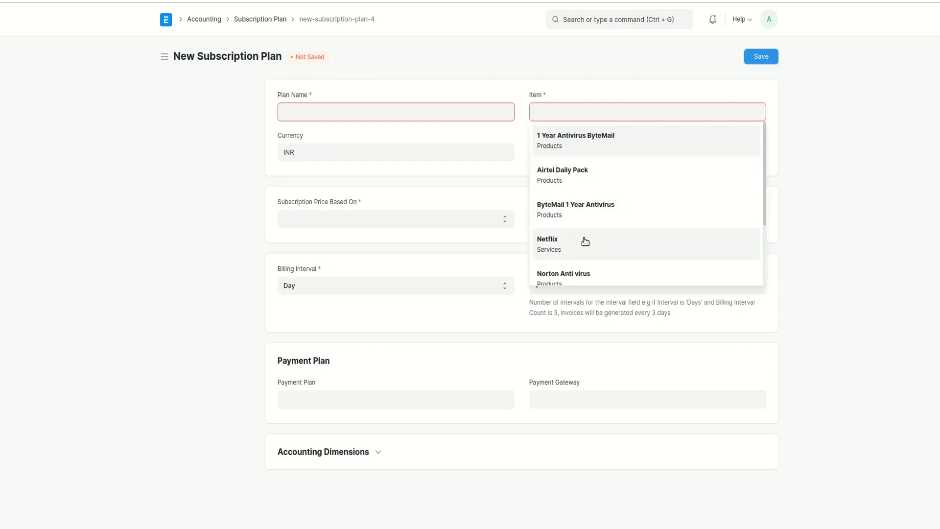
click(585, 241)
click(348, 108)
text(Netflix - 49)
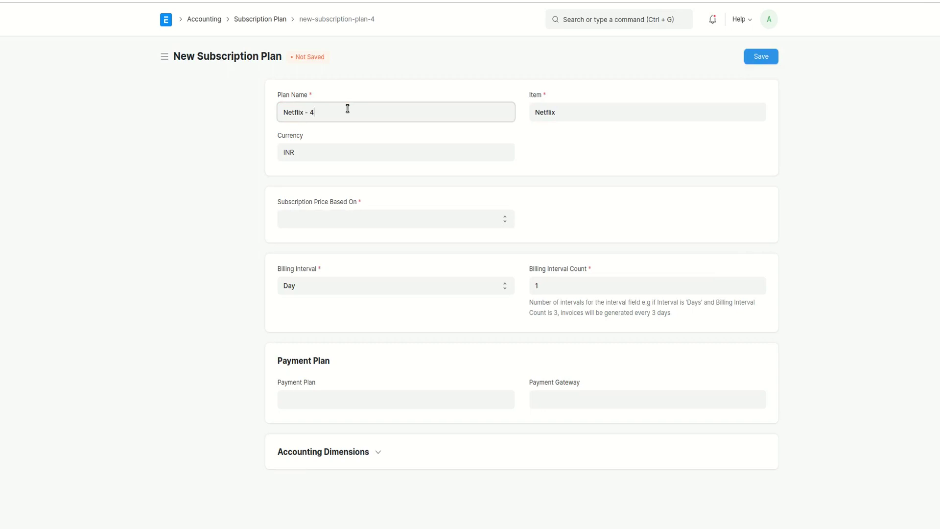
key(BackSpace)
text(99)
Base the Netflix - 499 plan's price on Monthly Rate and set its cost to 499.
click(385, 217)
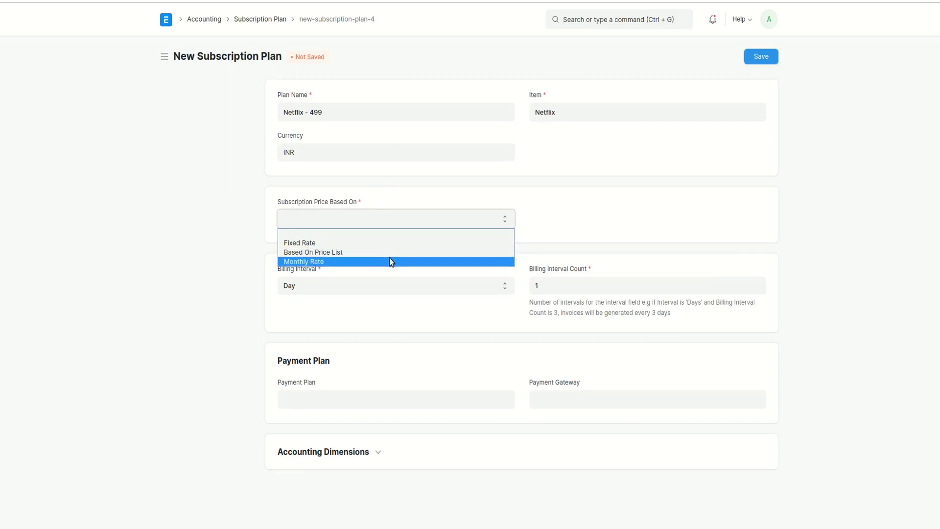
click(392, 262)
click(566, 226)
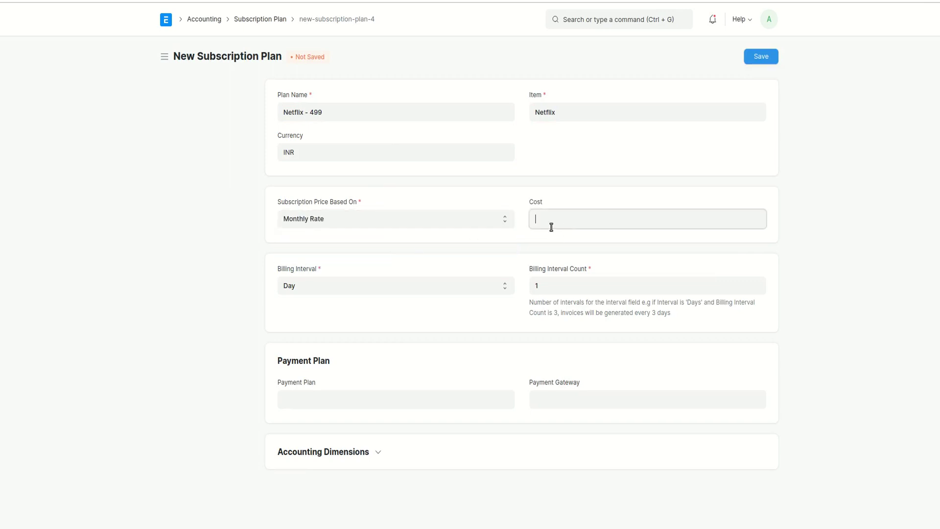
text(499)
Save the Netflix - 499 plan with a Month billing interval and return to the subscription plan list.
click(341, 289)
click(343, 318)
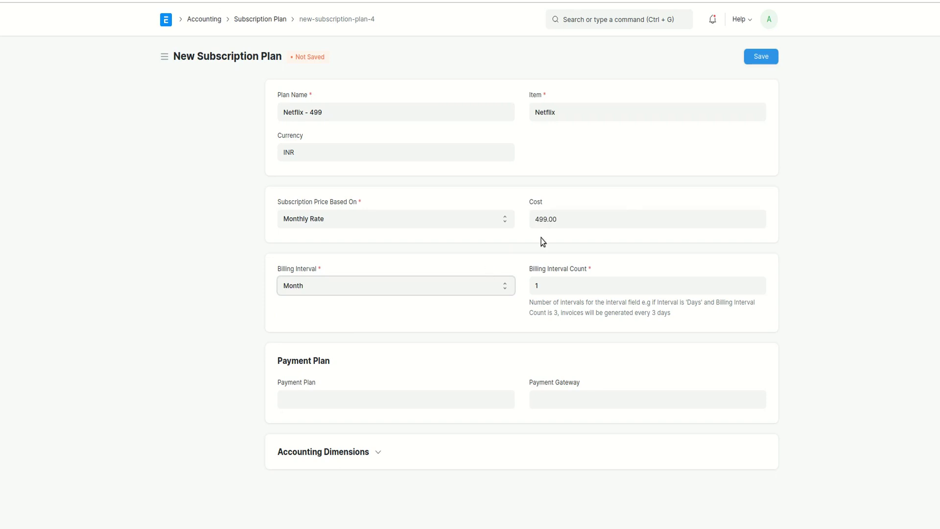
click(772, 56)
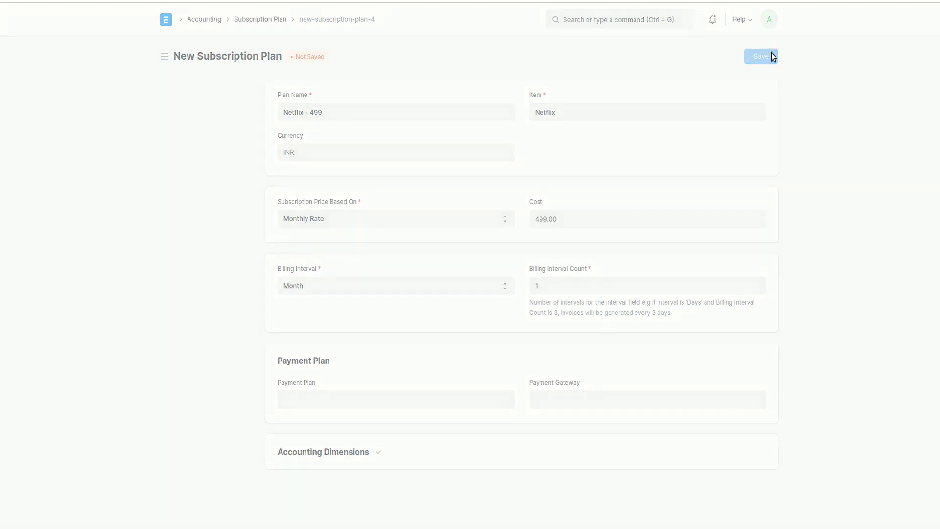
scroll(713, 168, down, 1)
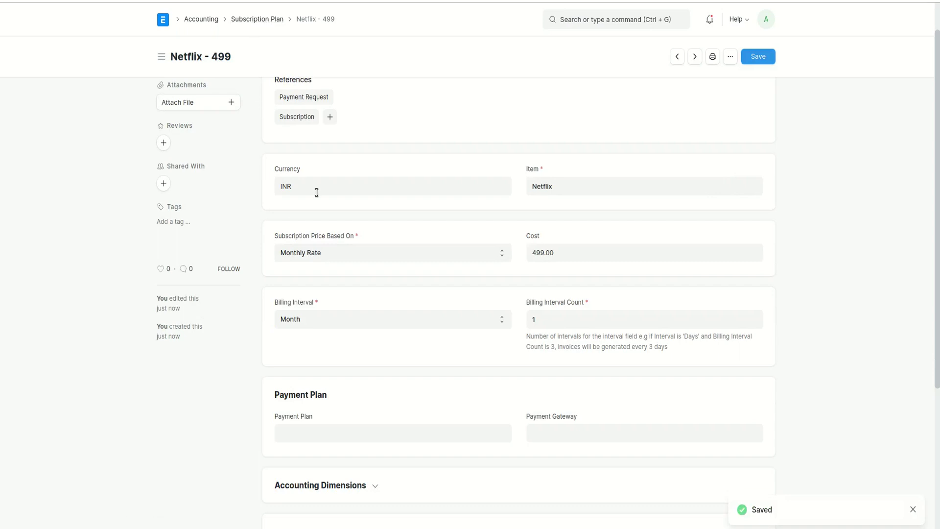
scroll(315, 192, up, 1)
click(270, 20)
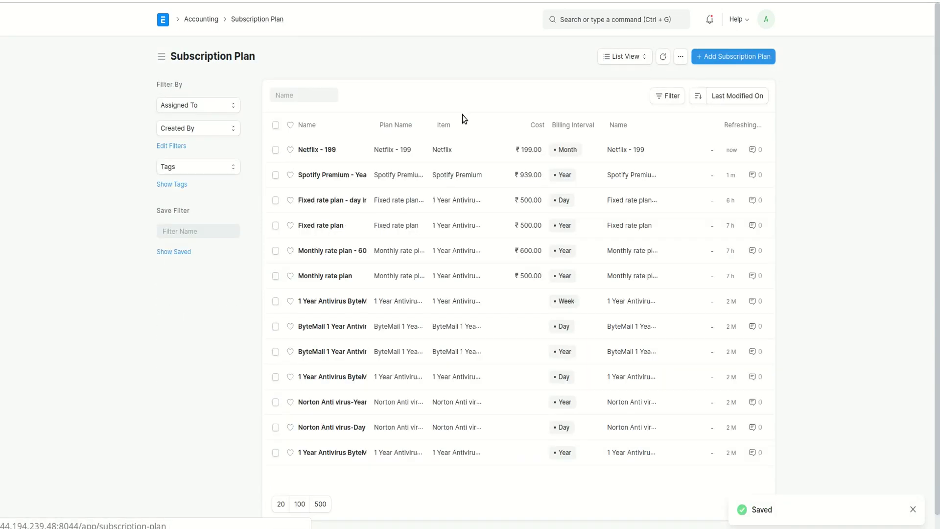
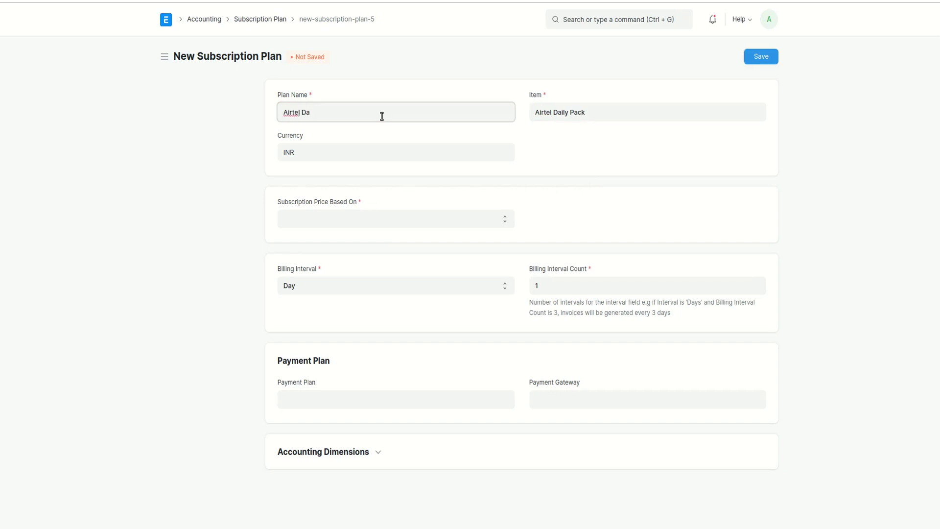
Complete the new plan's name as "Airtel Daily pack" and set its subscription price to Based On Price List.
text(ly pack)
click(385, 227)
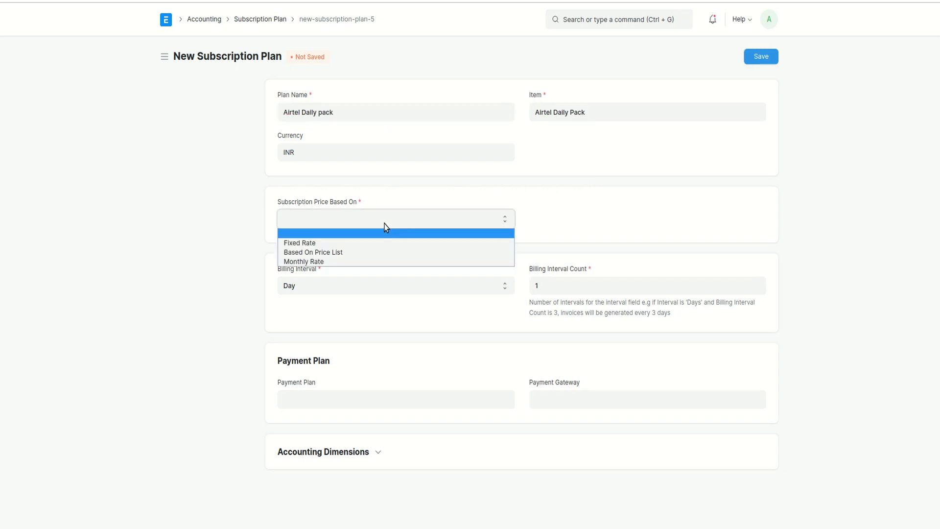
click(360, 253)
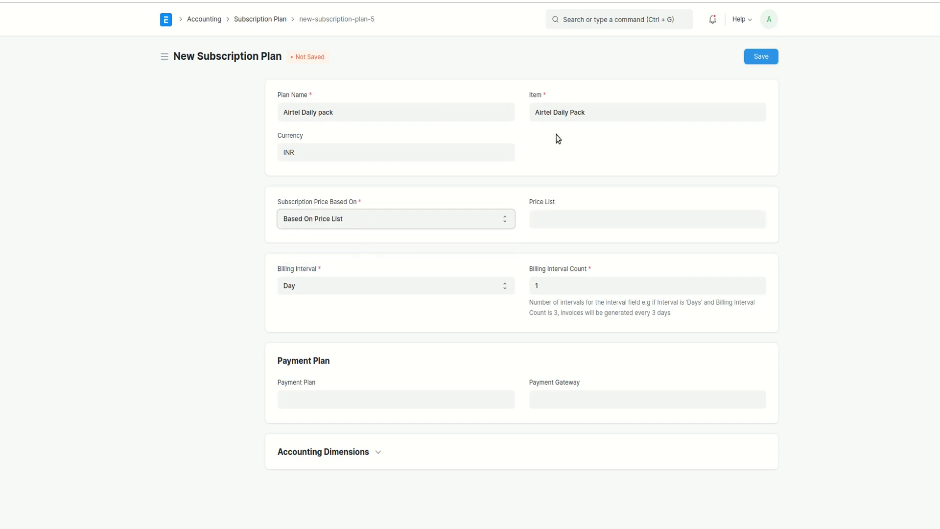
Examine the item price record linked to the Airtel Daily Pack item and return to the unsaved subscription plan.
click(594, 115)
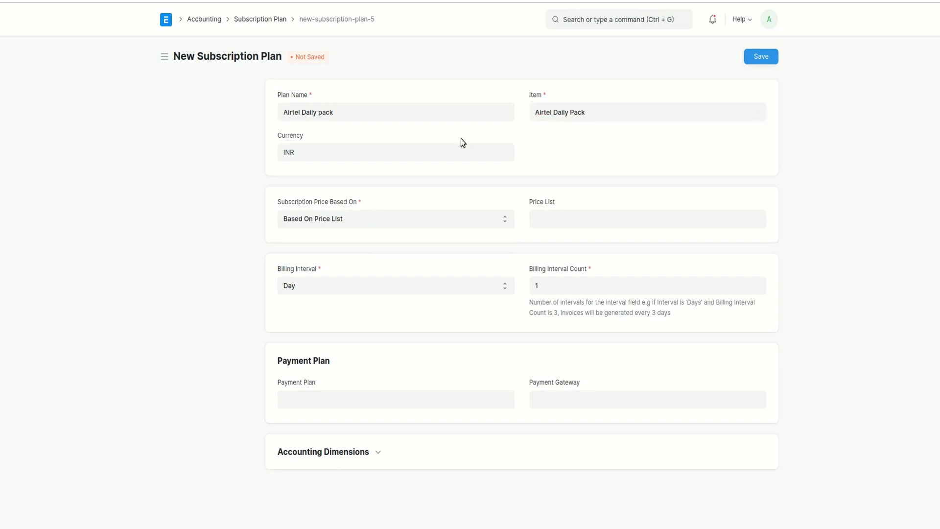
click(759, 112)
scroll(634, 206, down, 5)
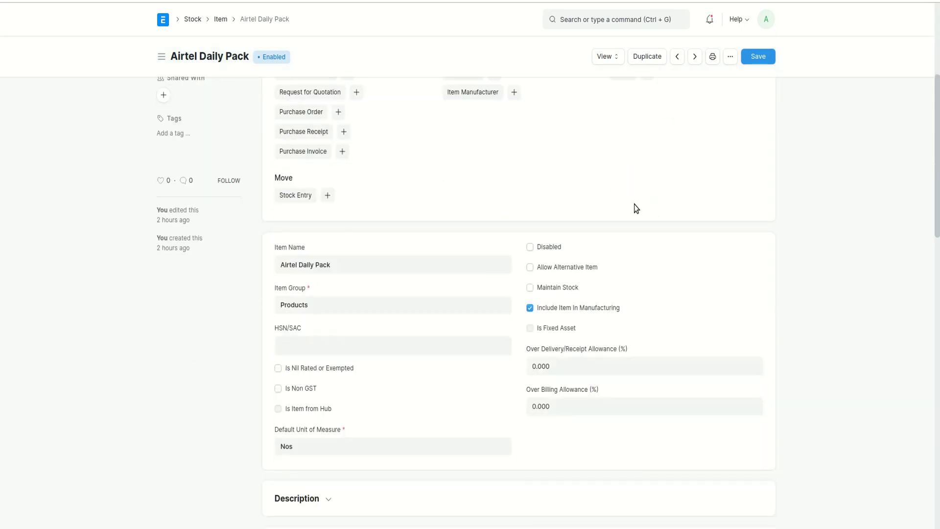
scroll(634, 205, up, 5)
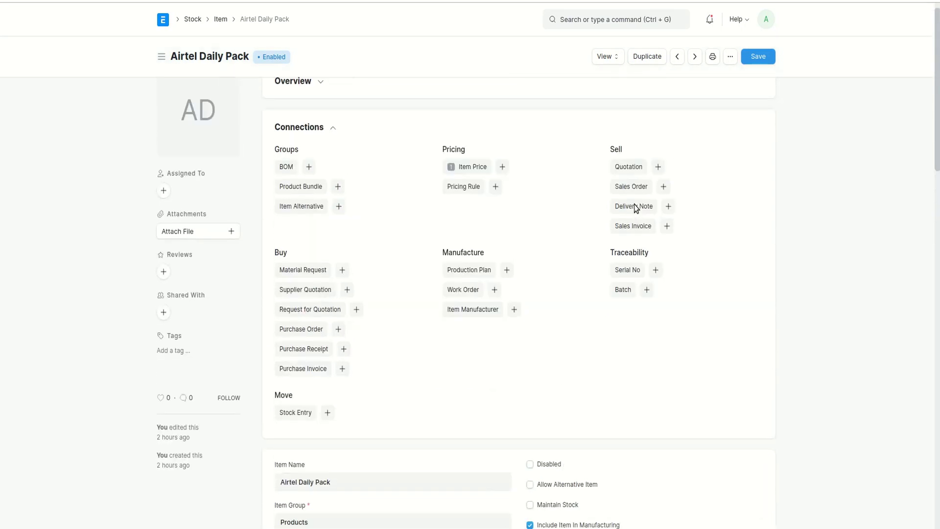
click(467, 169)
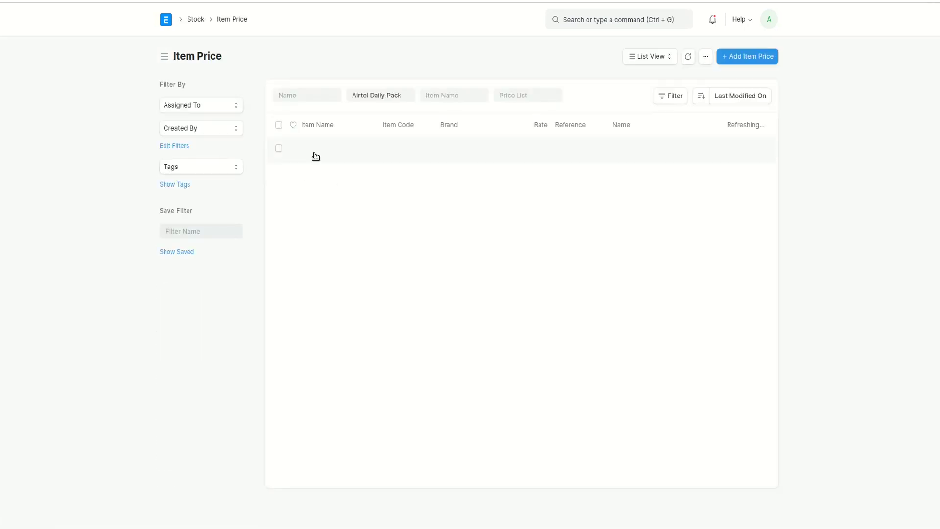
click(489, 153)
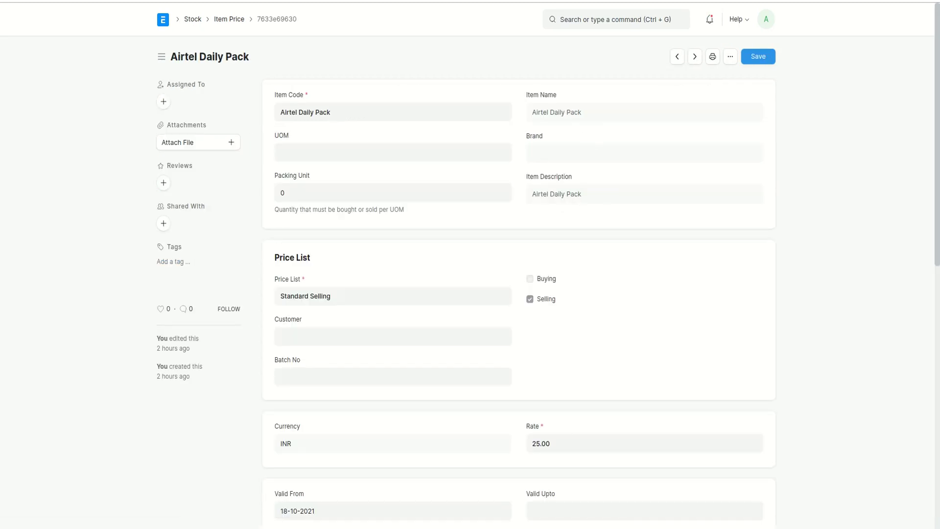
key(alt+Left)
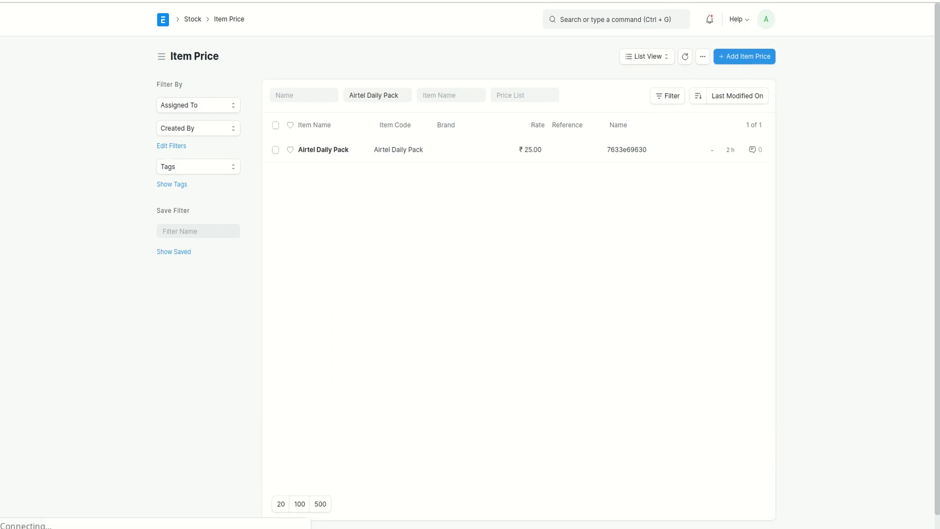
key(alt+Left)
key(alt+Left)
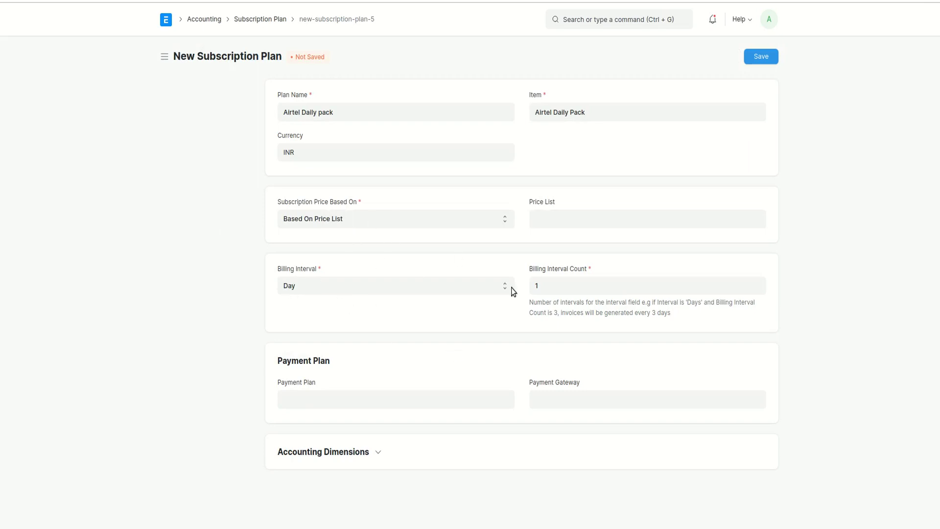
Save the Airtel Daily pack plan and reopen it from the subscription plan list.
click(760, 57)
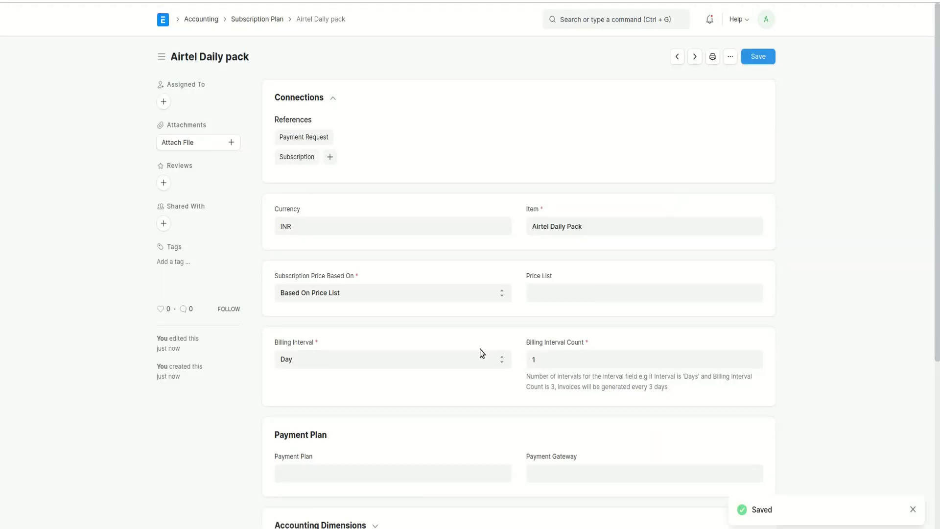
scroll(480, 348, down, 1)
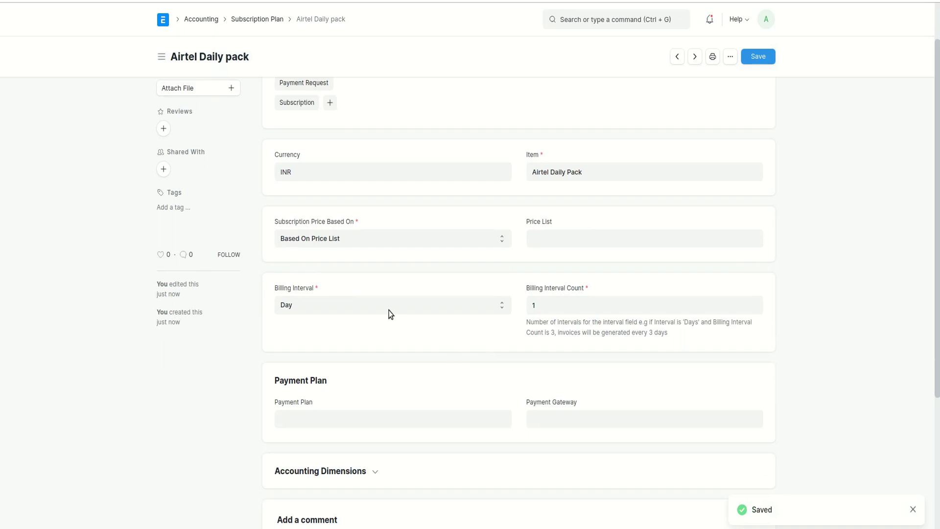
scroll(388, 313, up, 1)
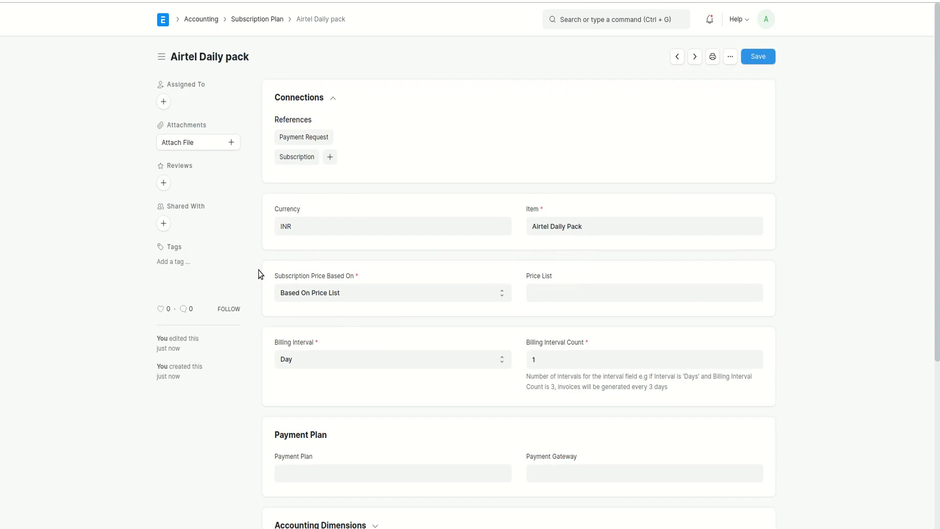
click(257, 19)
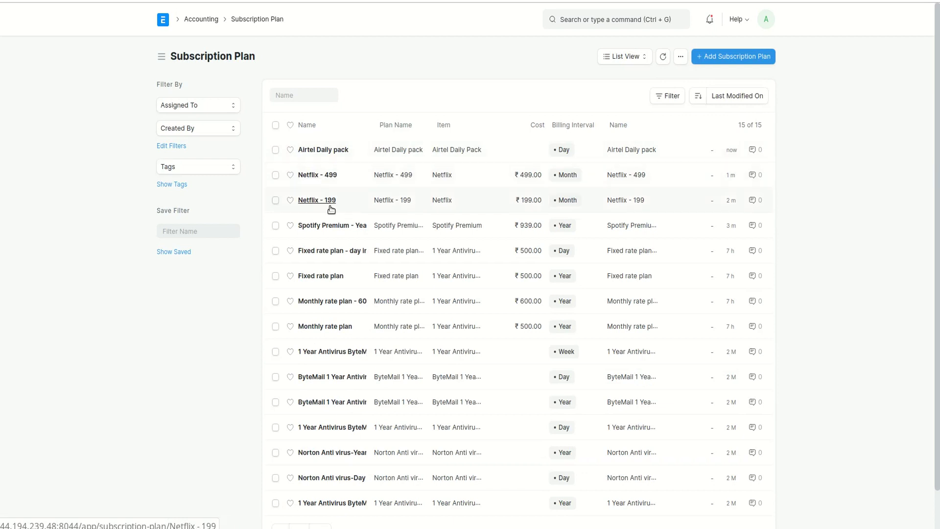
click(334, 153)
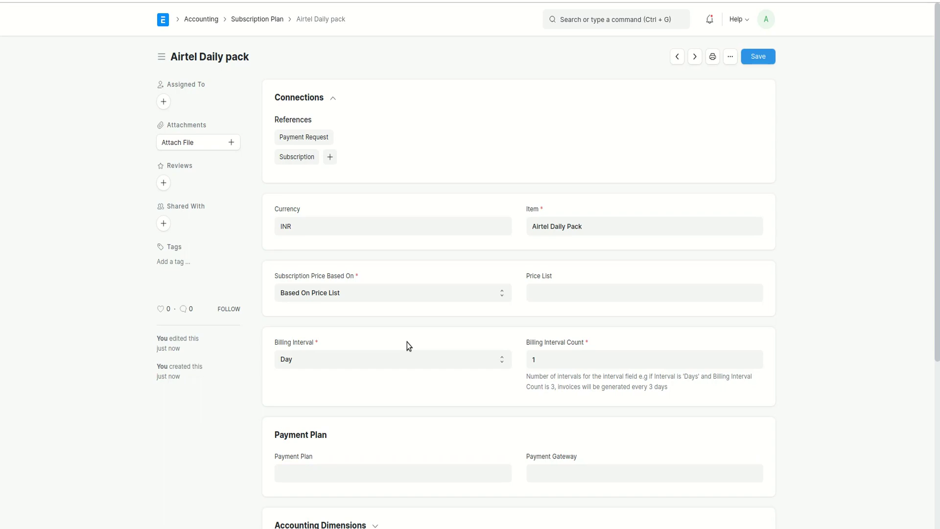
Switch to the Google Slides presentation and exit the slideshow on the Daily slide.
key(alt+Tab)
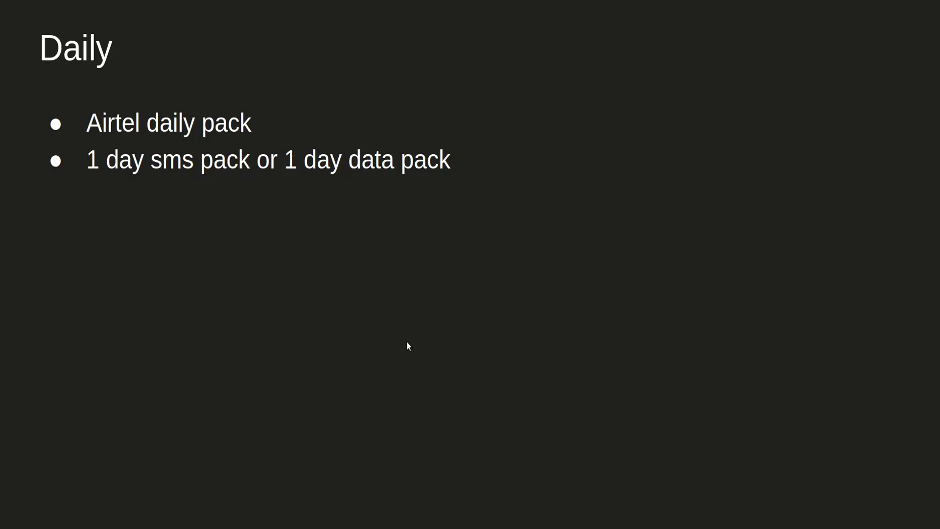
key(Escape)
right_click(832, 528)
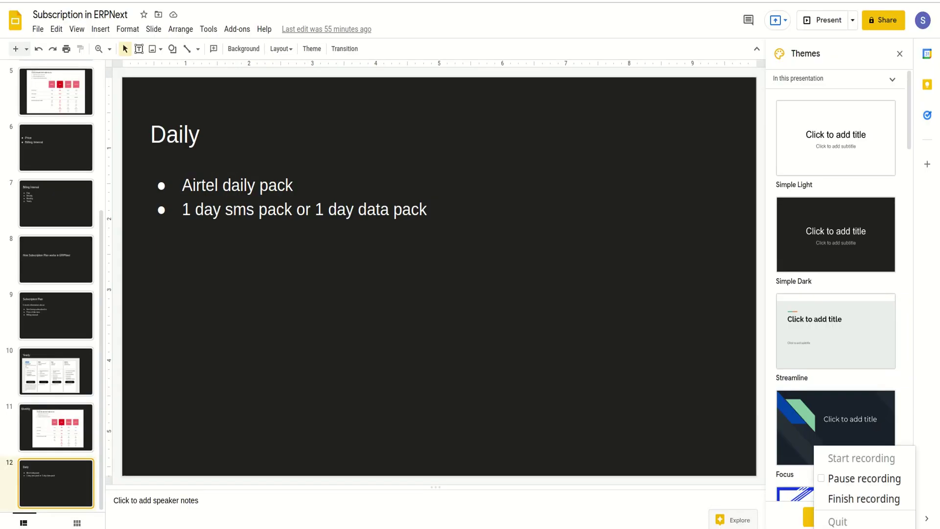